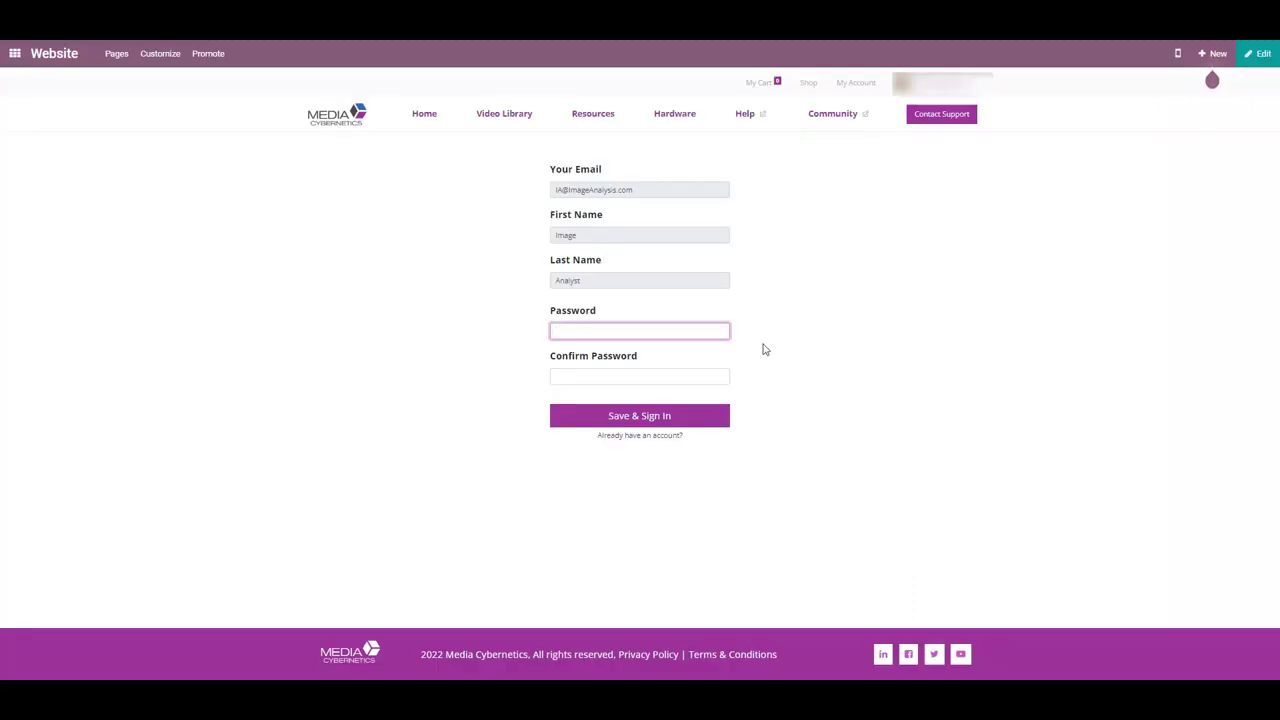
Enter and confirm the new account password, save and sign in, and dismiss the save-password prompt
{"action": "type", "text": "•••••••"}
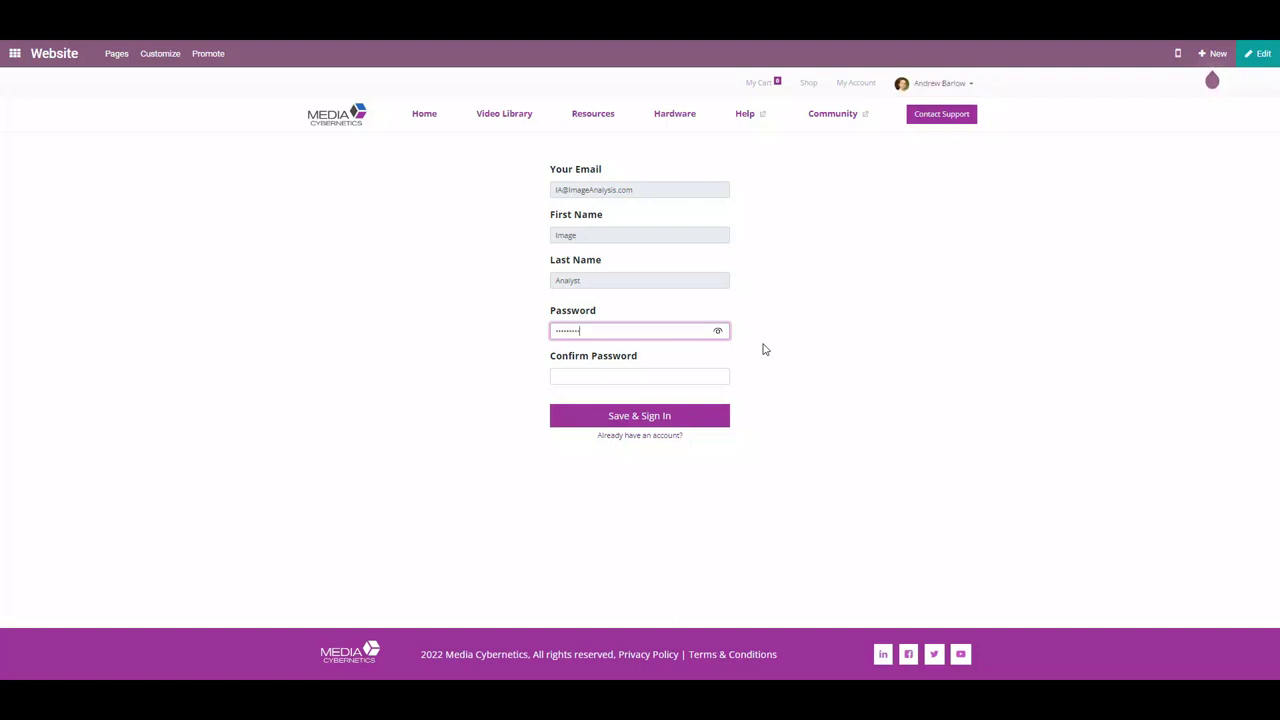
{"action": "left_click", "coordinate": [717, 376]}
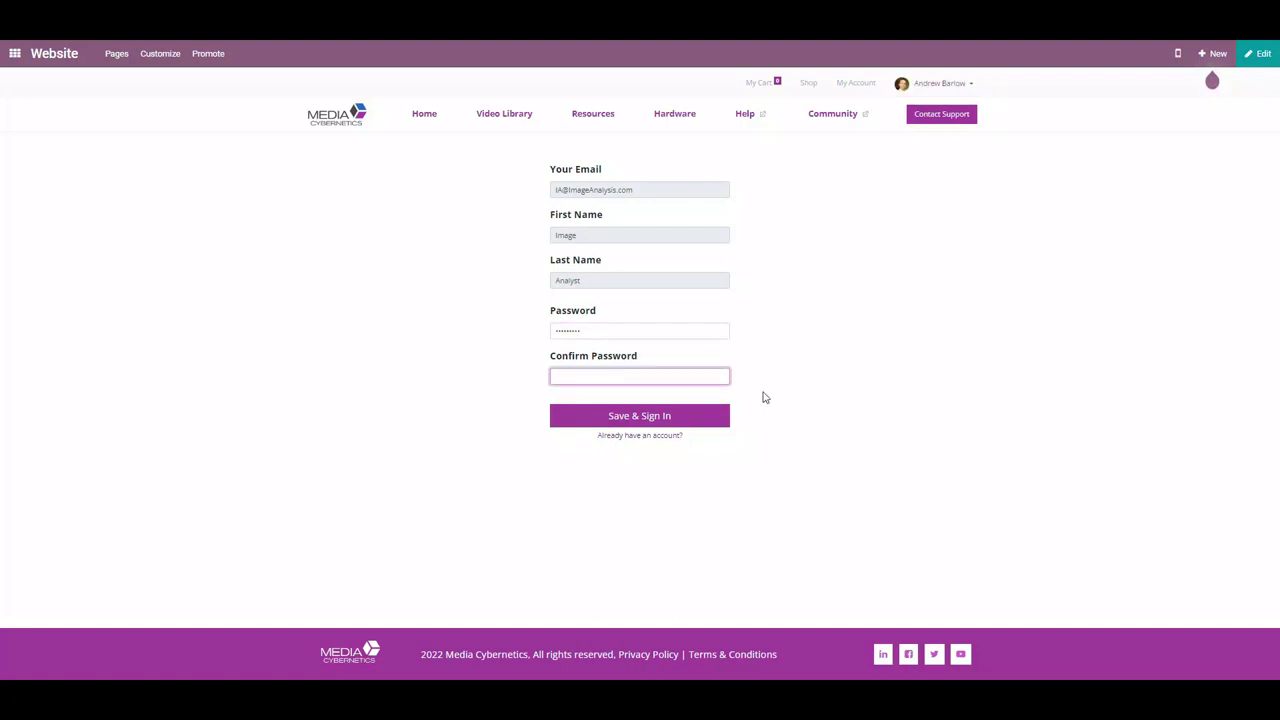
{"action": "type", "text": "•••••••••"}
{"action": "left_click", "coordinate": [679, 418]}
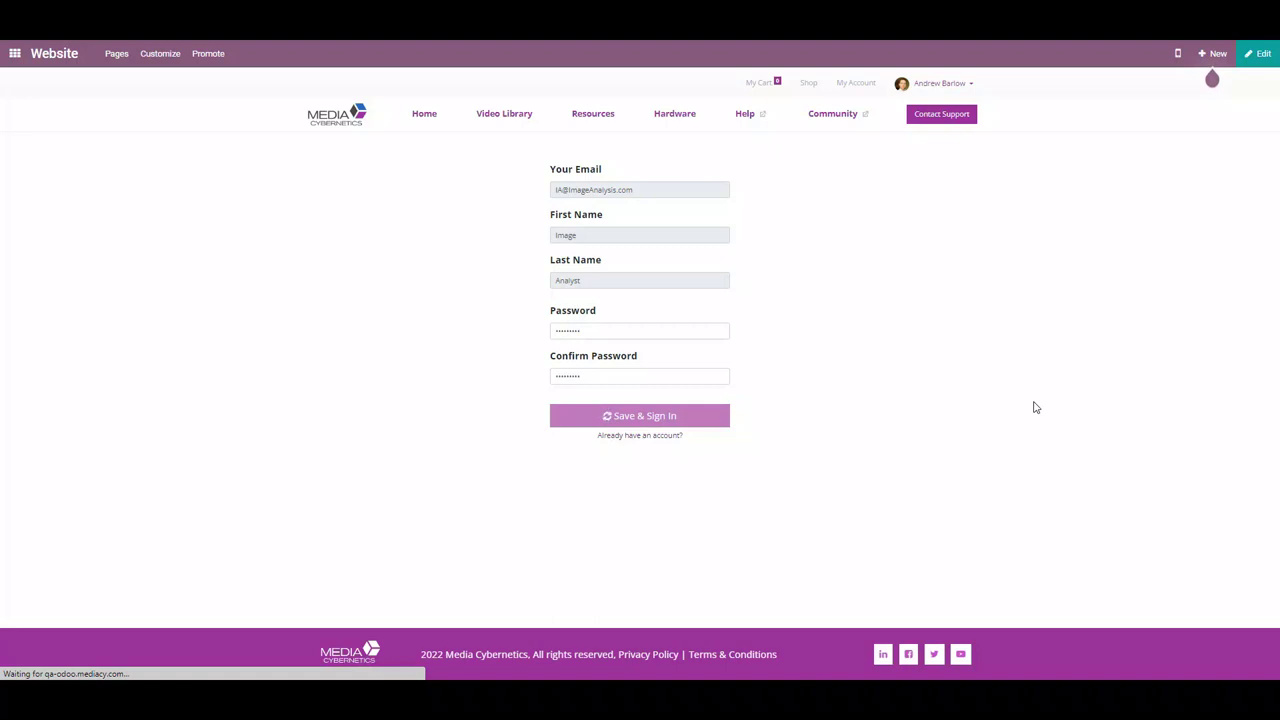
{"action": "left_click", "coordinate": [1111, 50]}
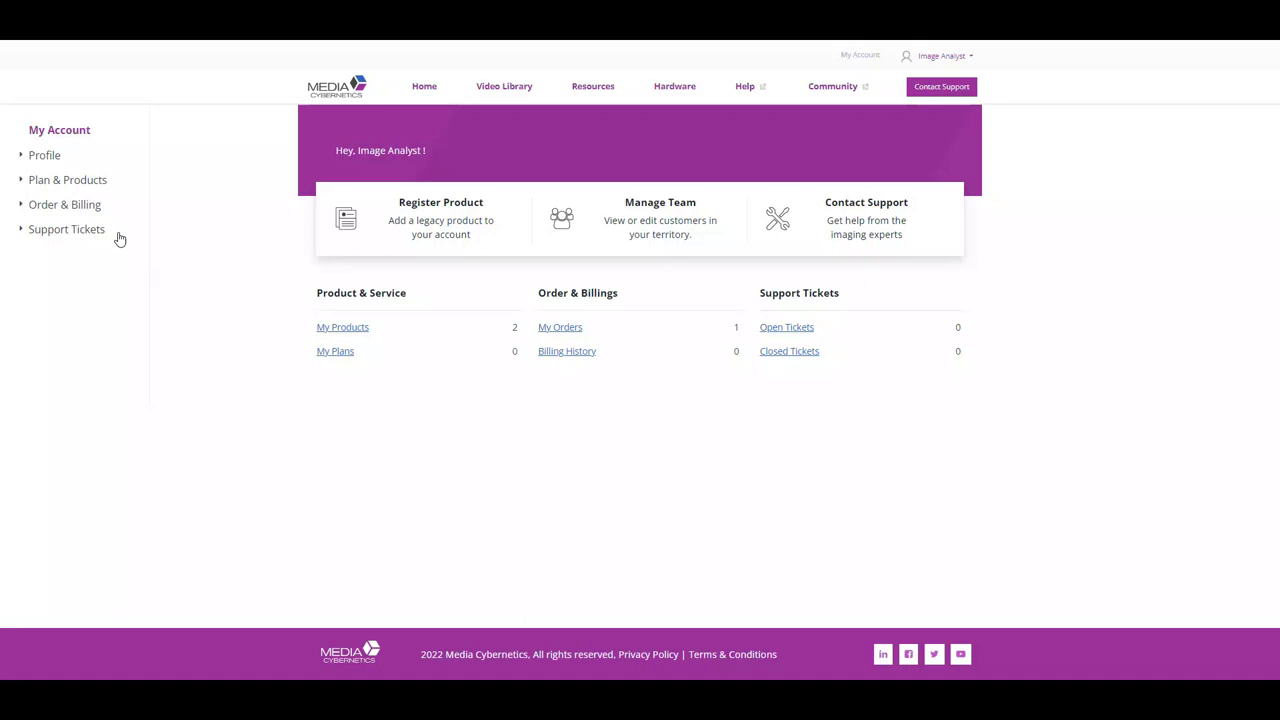
Open My Profile for editing and upload the emoji image as the profile picture
{"action": "left_click", "coordinate": [48, 157]}
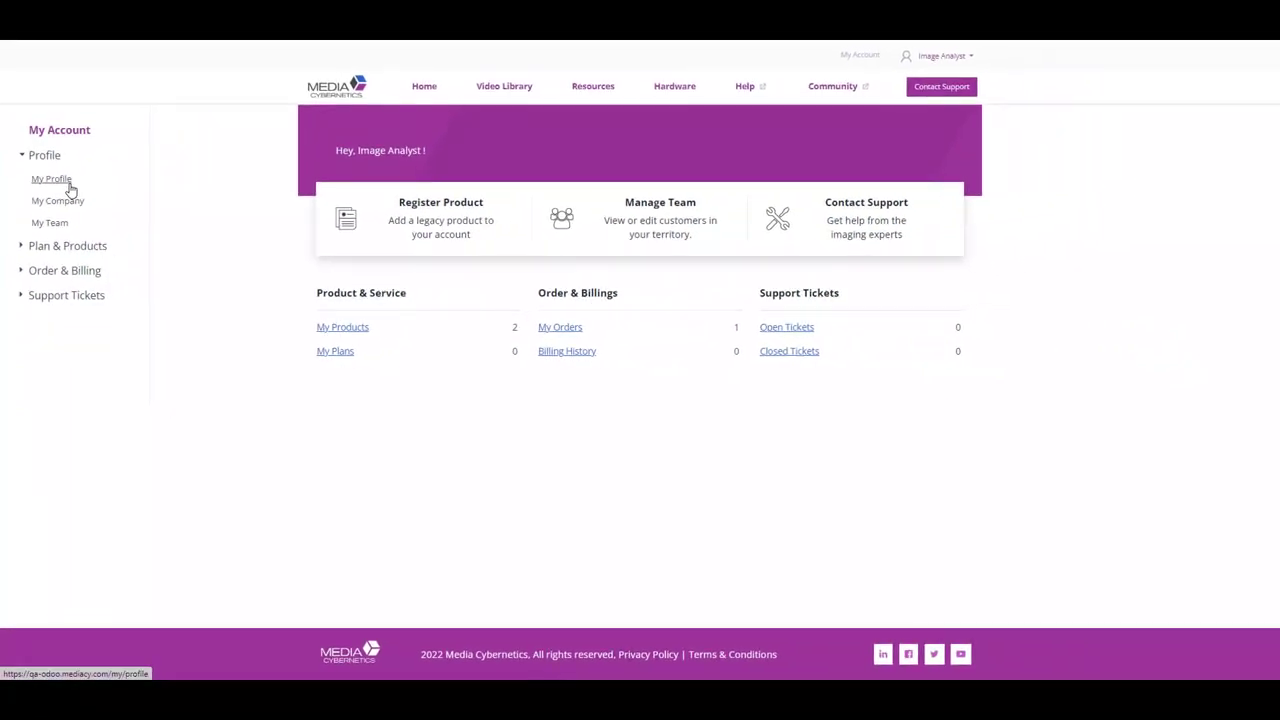
{"action": "left_click", "coordinate": [70, 188]}
{"action": "left_click", "coordinate": [875, 184]}
{"action": "left_click", "coordinate": [598, 213]}
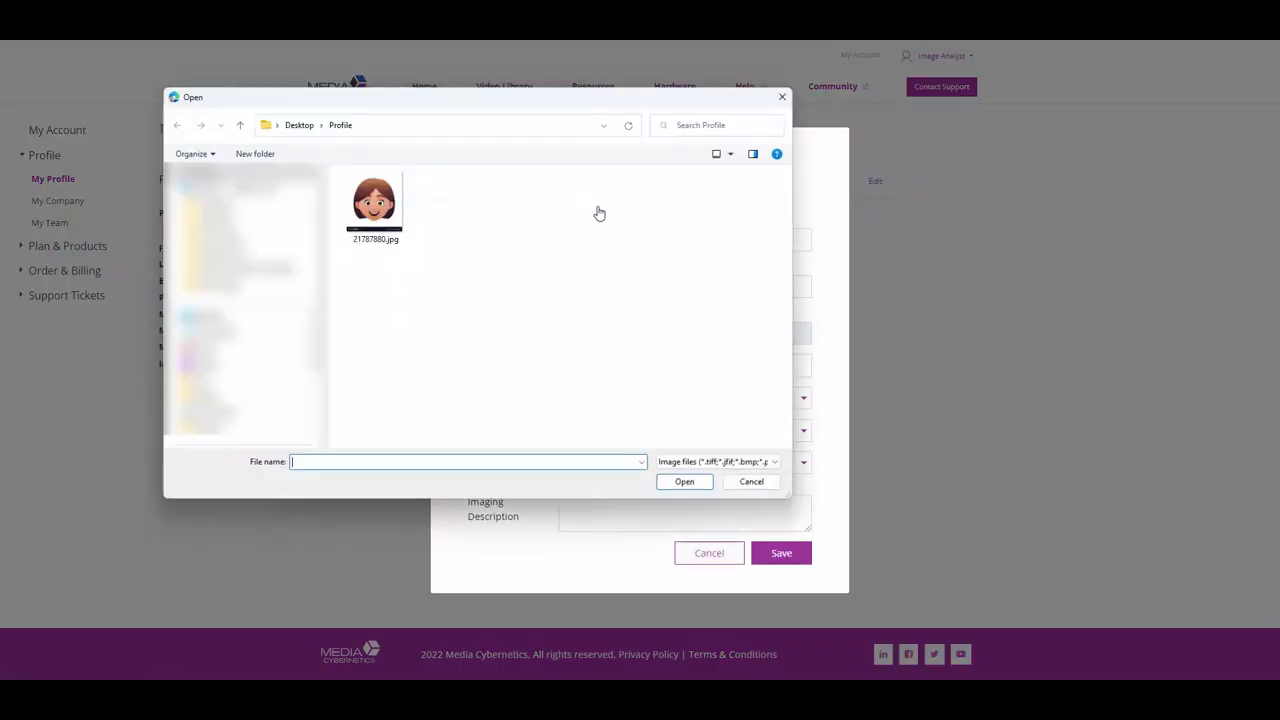
{"action": "double_click", "coordinate": [375, 205]}
Enter a phone number, choose Scientist, Life Sciences and Cellular Biology, and describe 'Cell Imaging using fluorescence'
{"action": "left_click", "coordinate": [597, 363]}
{"action": "type", "text": "001"}
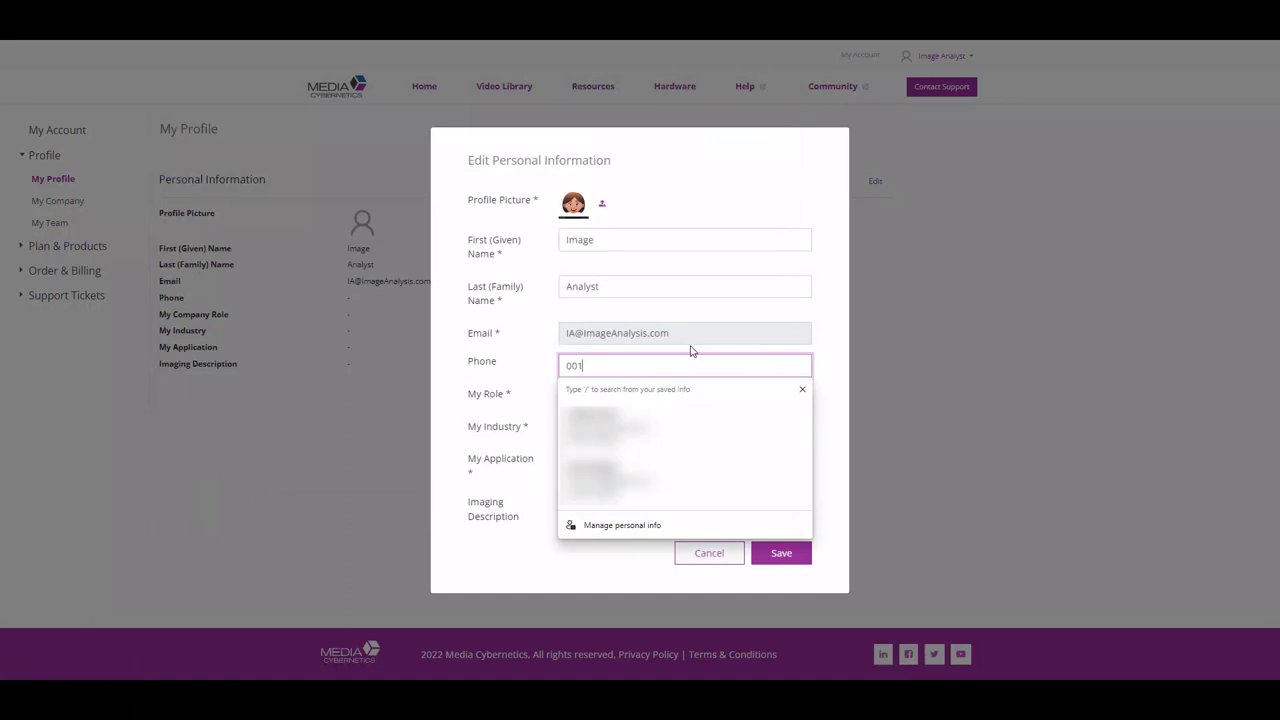
{"action": "left_click", "coordinate": [682, 400]}
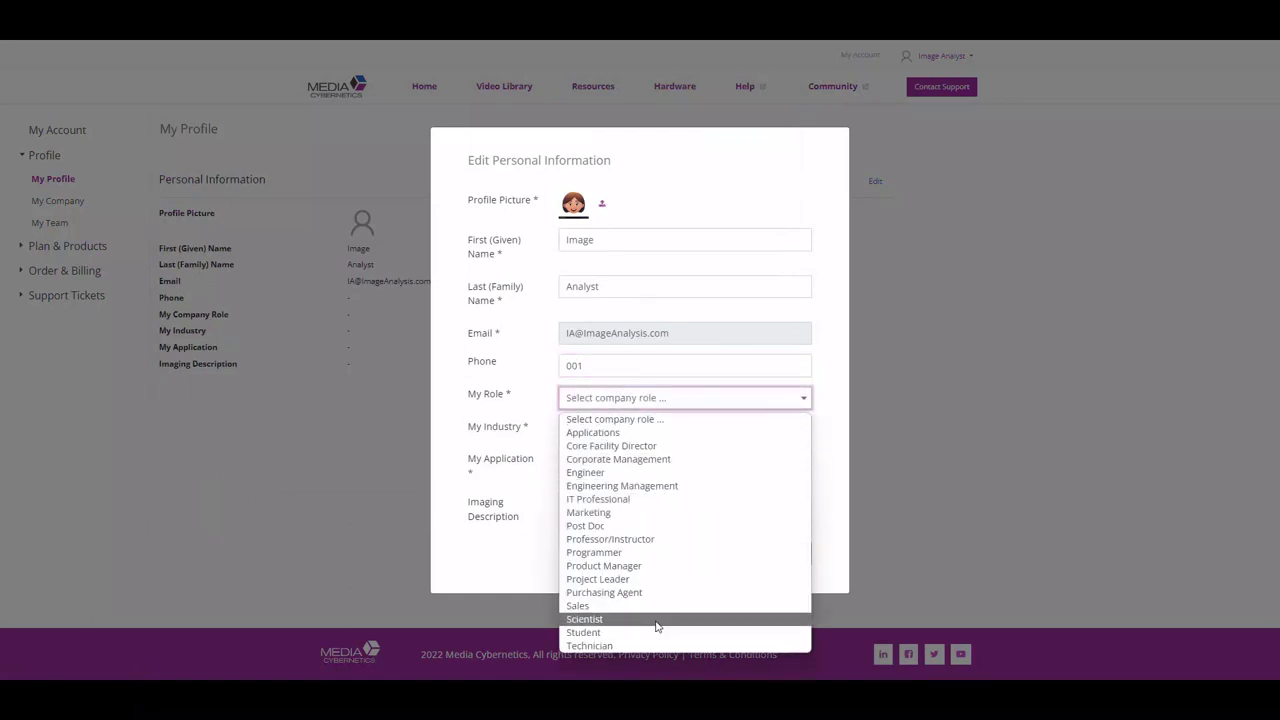
{"action": "left_click", "coordinate": [657, 620]}
{"action": "left_click", "coordinate": [646, 430]}
{"action": "left_click", "coordinate": [650, 460]}
{"action": "left_click", "coordinate": [651, 462]}
{"action": "left_click", "coordinate": [645, 494]}
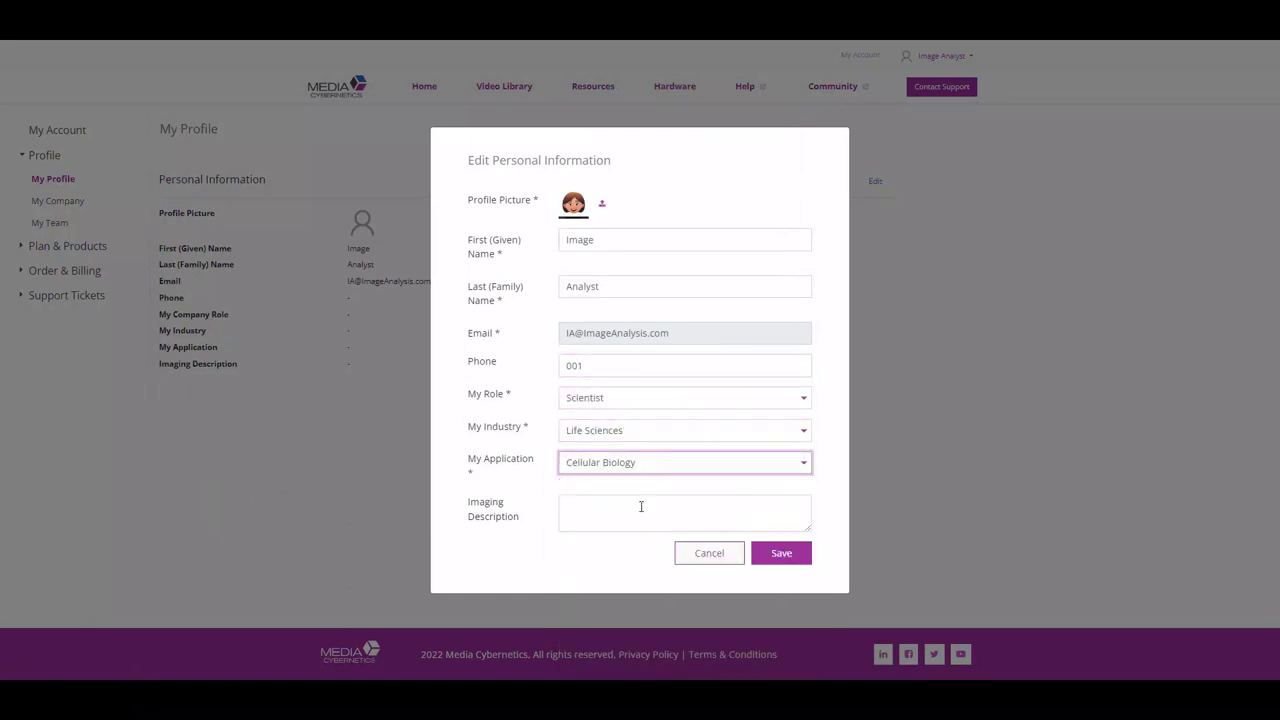
{"action": "left_click", "coordinate": [641, 506]}
{"action": "type", "text": "Cell Imaging using f"}
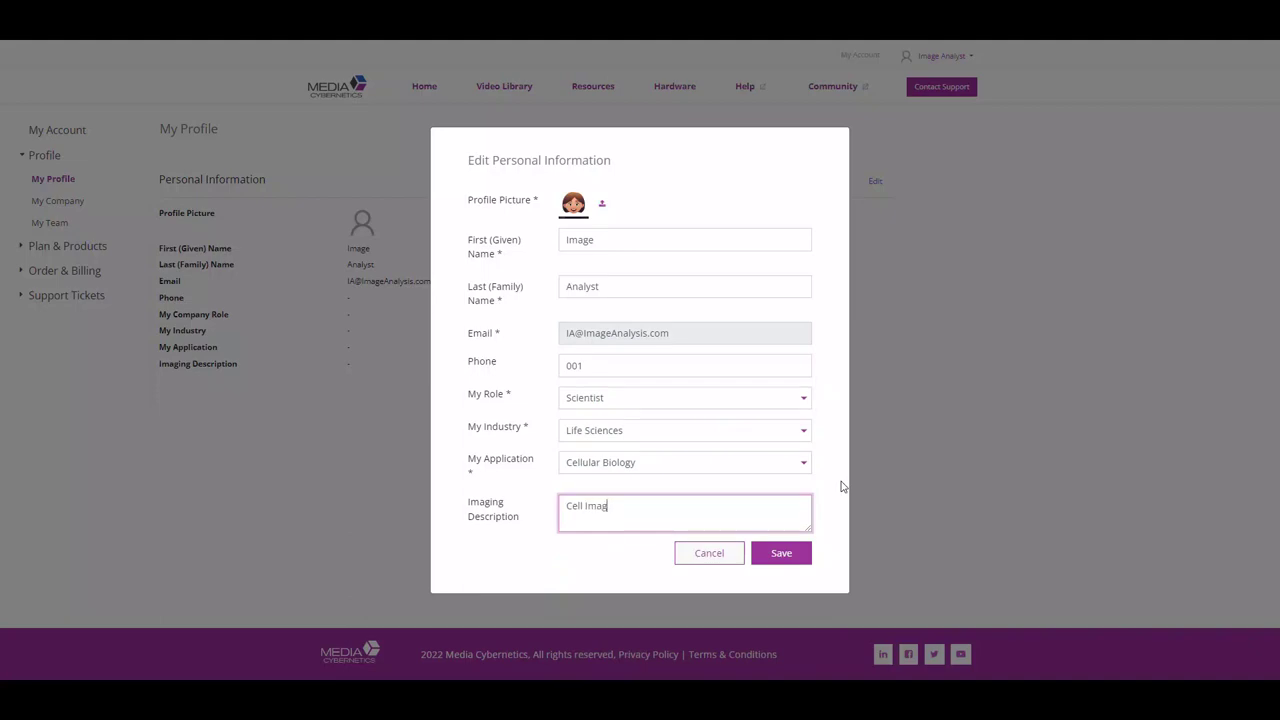
{"action": "type", "text": "luorescence"}
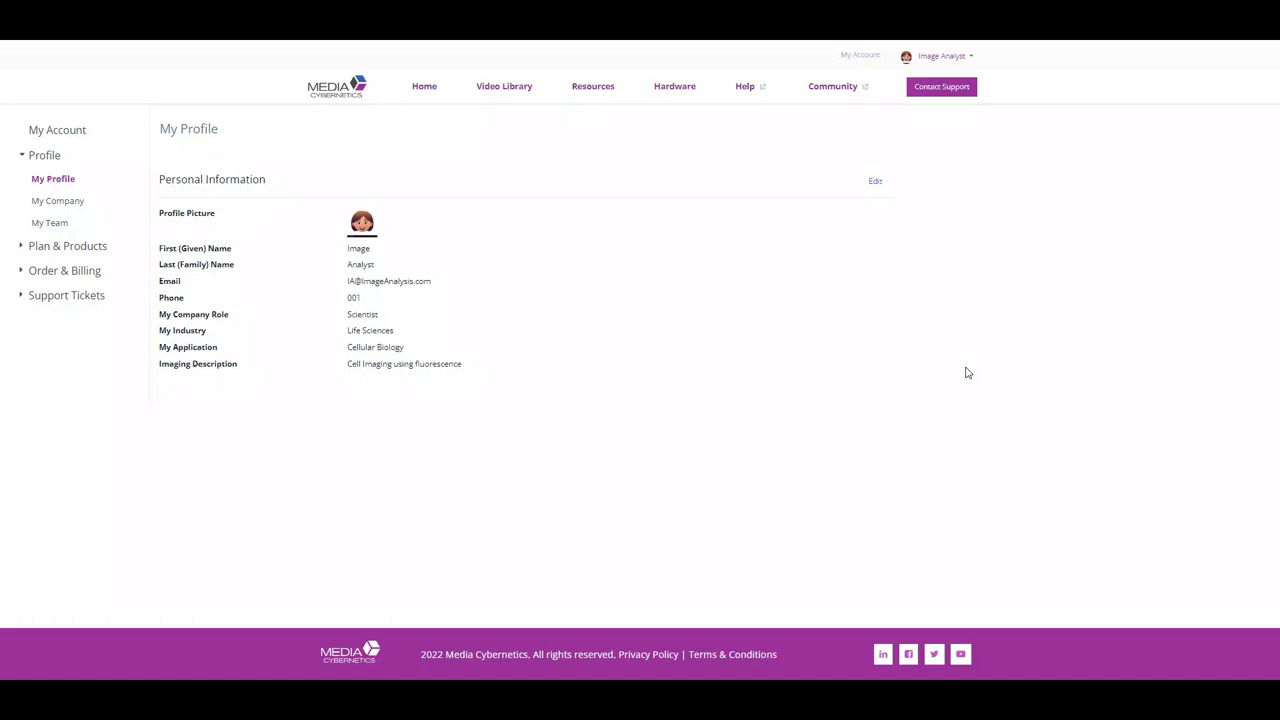
Go to Plan & Products > My Products and bring up the Actions menu for the Image-Pro 11.0 bundle
{"action": "left_click", "coordinate": [23, 250]}
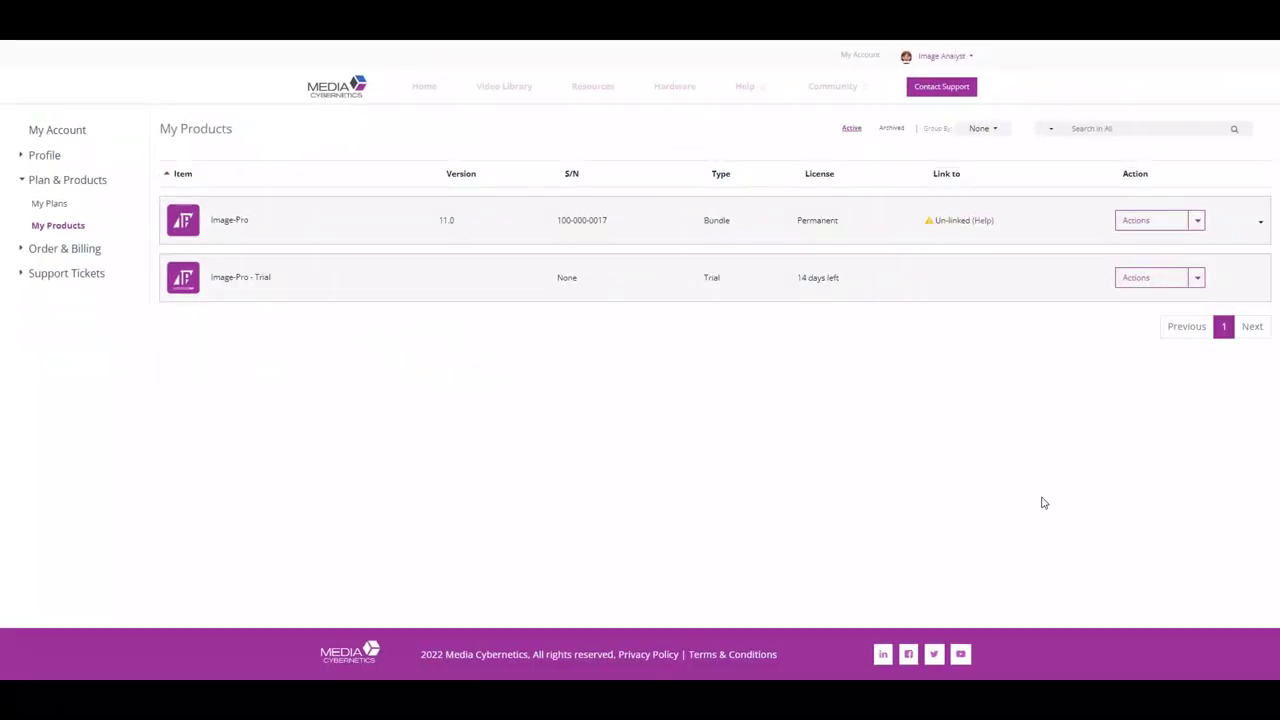
{"action": "left_click", "coordinate": [1198, 224]}
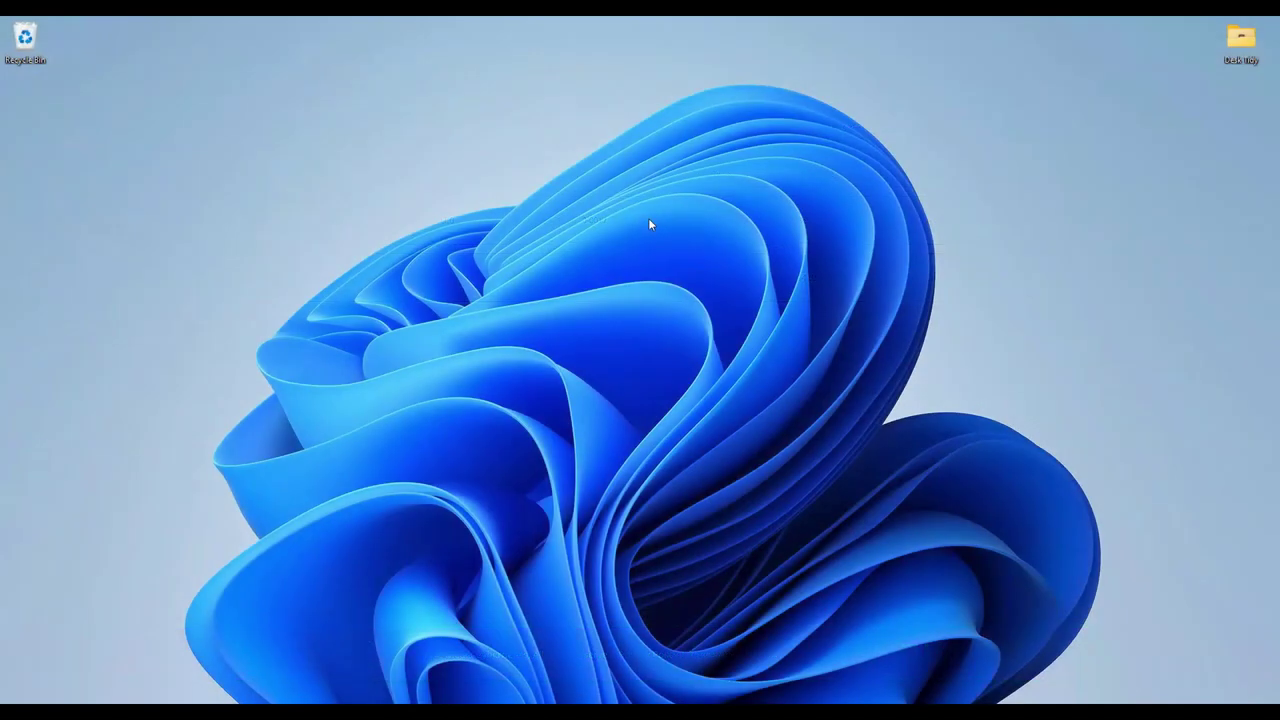
Run Image-Pro Setup.exe from the Downloads folder and advance past the installer's first page
{"action": "key", "text": "super+e"}
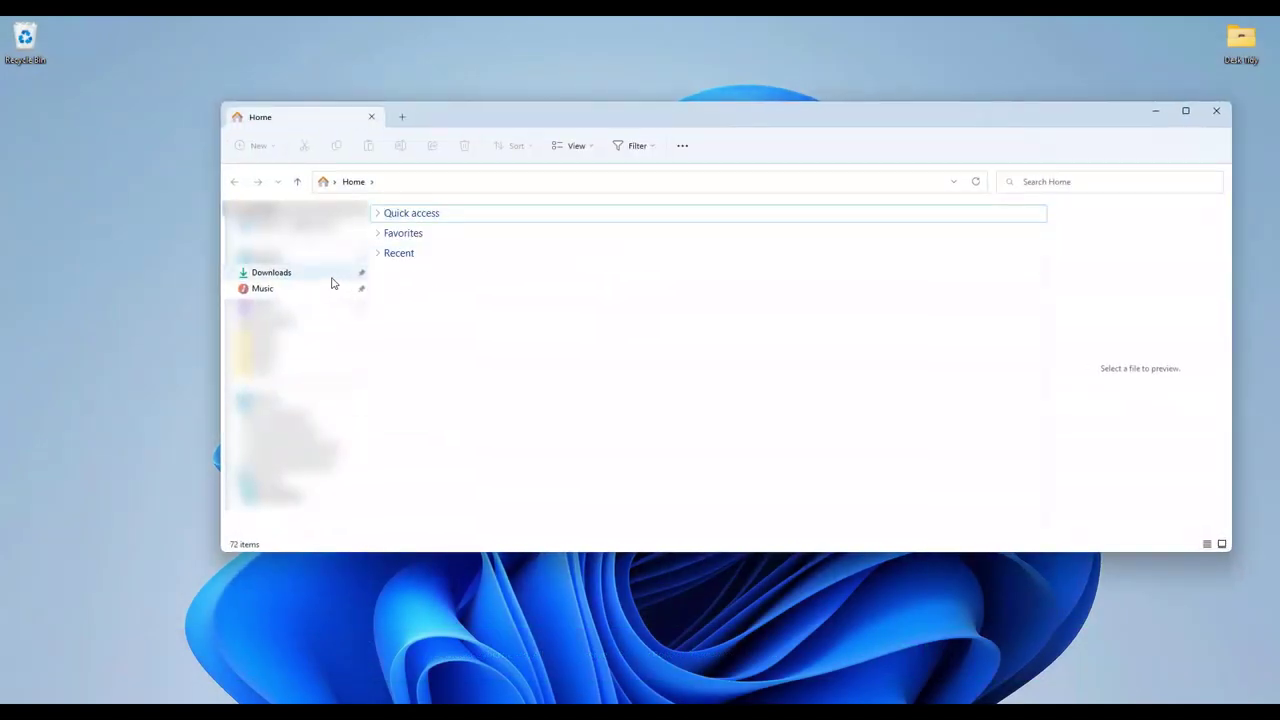
{"action": "left_click", "coordinate": [304, 279]}
{"action": "double_click", "coordinate": [448, 250]}
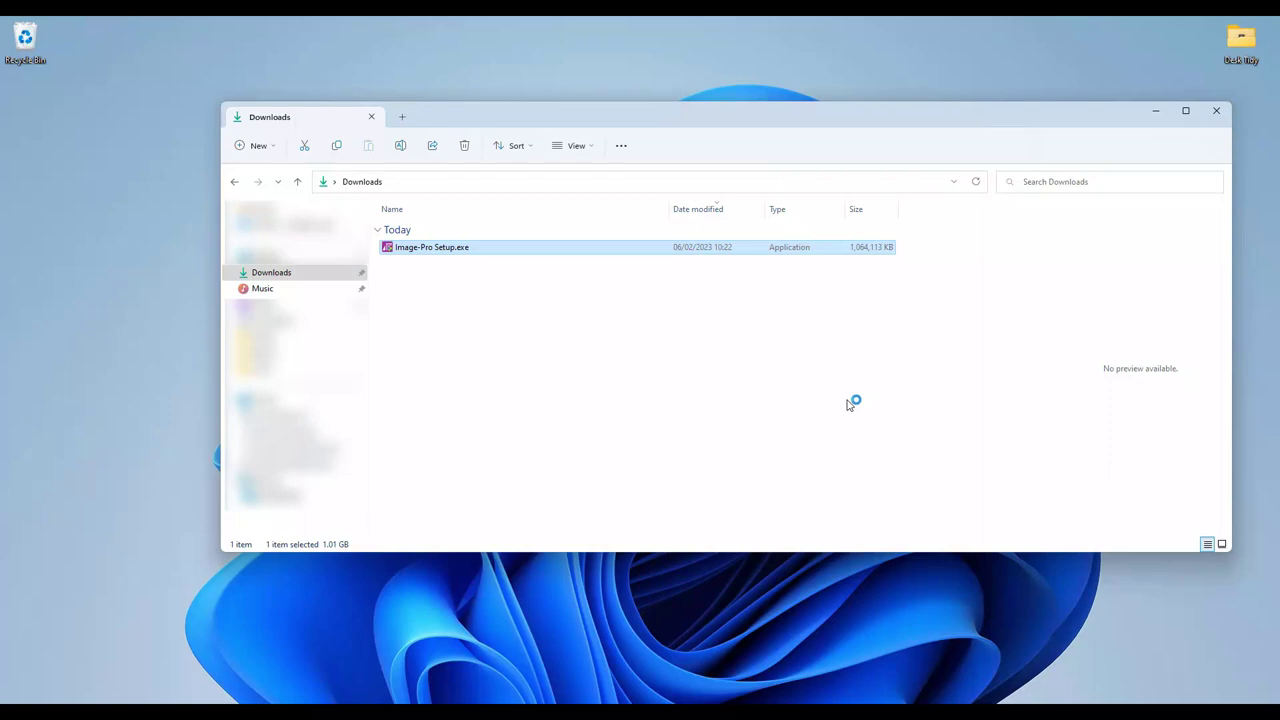
{"action": "left_click", "coordinate": [1158, 116]}
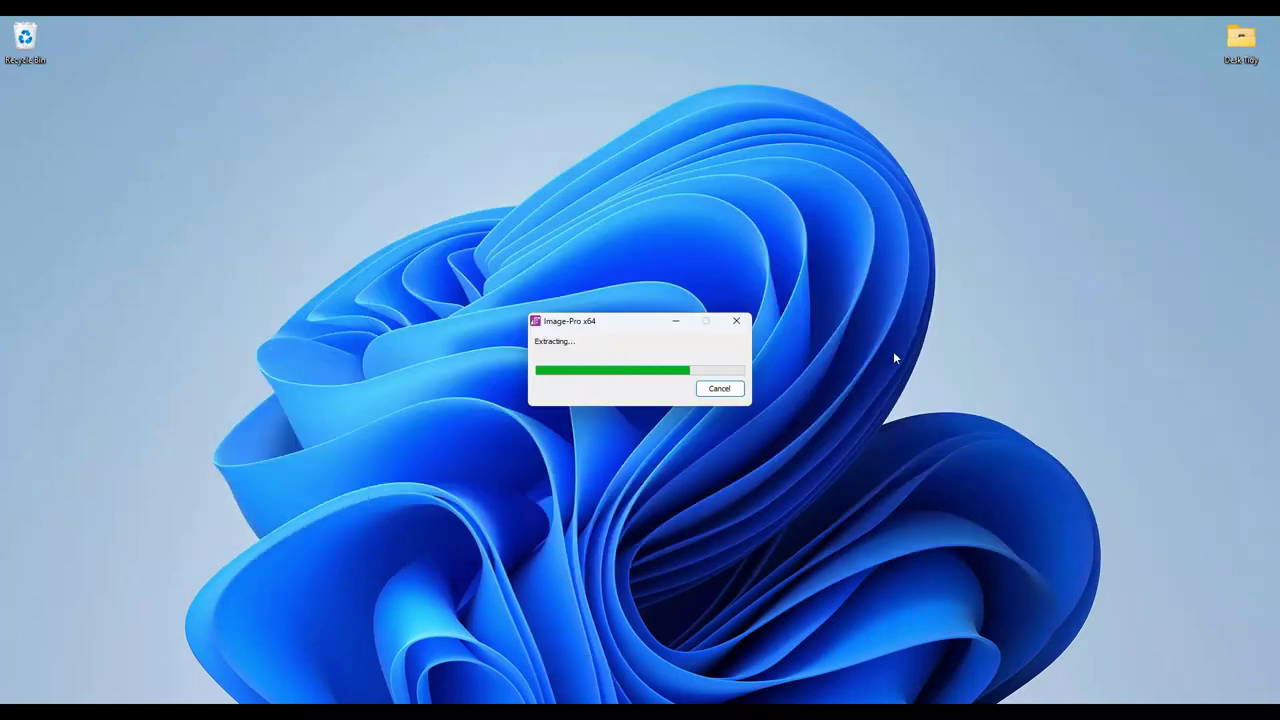
{"action": "left_click", "coordinate": [709, 470]}
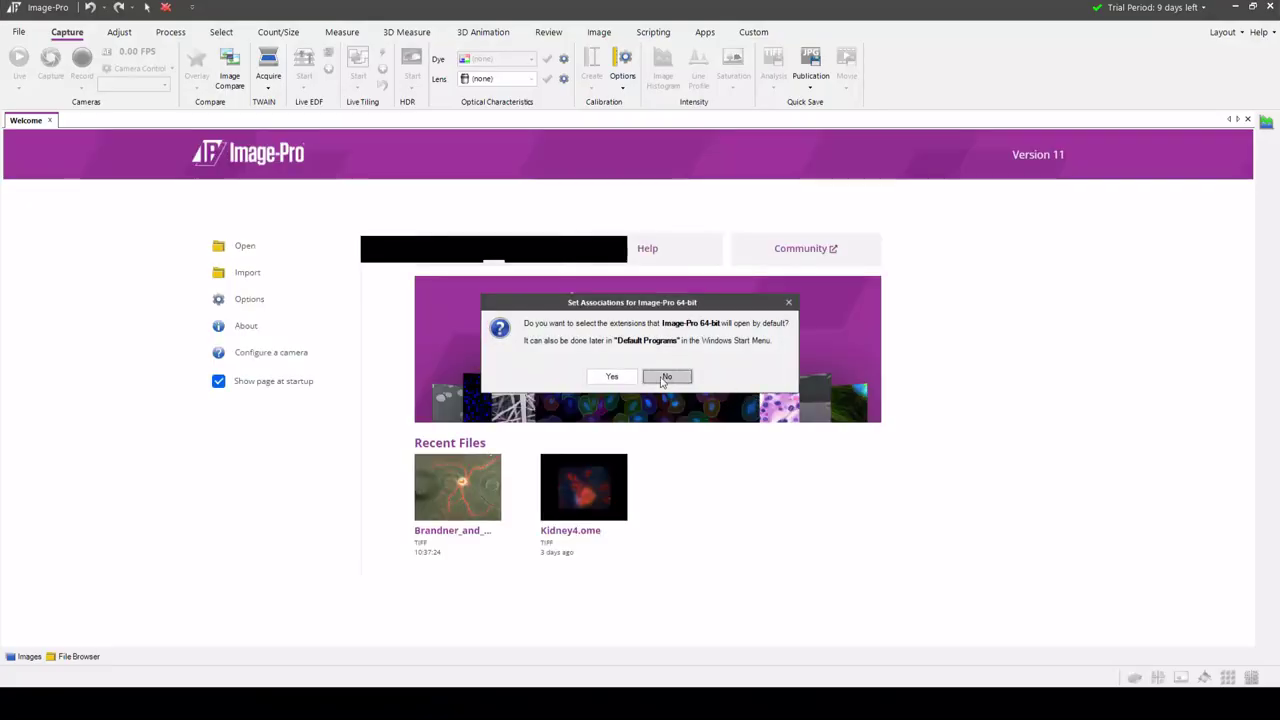
Decline the default file associations and open License Manager from the no-licenses dialog
{"action": "left_click", "coordinate": [662, 378]}
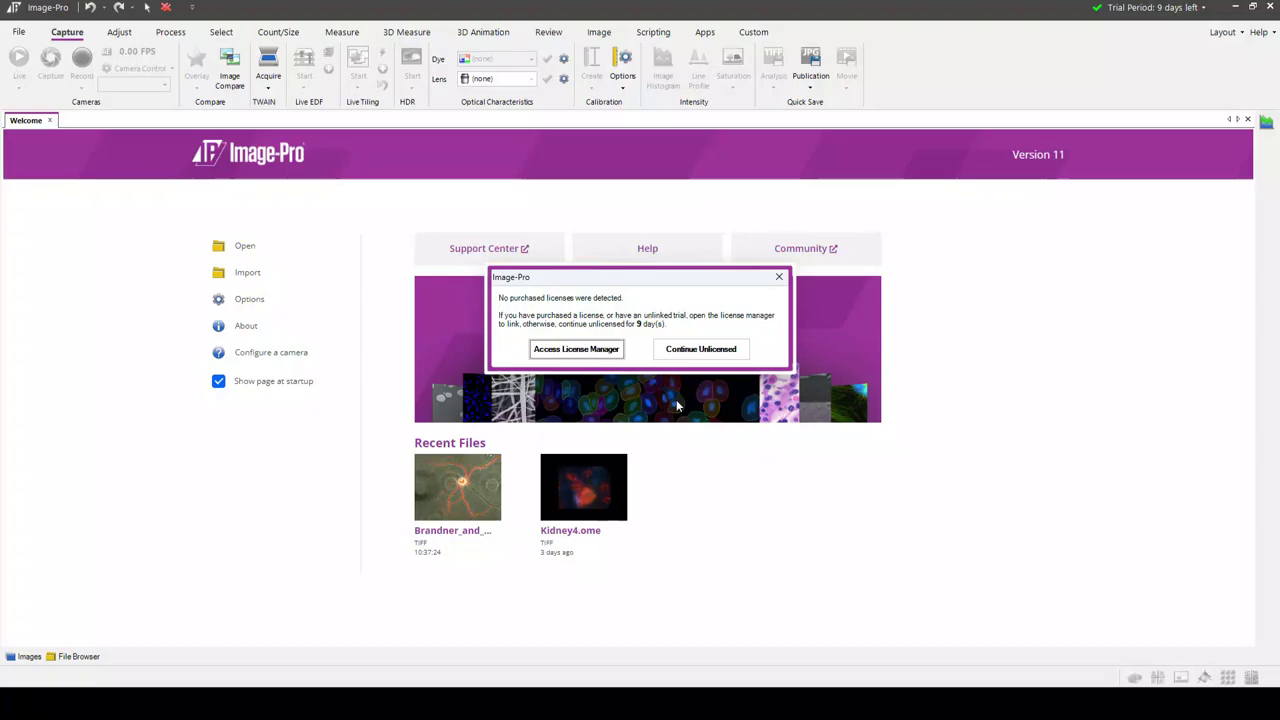
{"action": "left_click", "coordinate": [594, 352]}
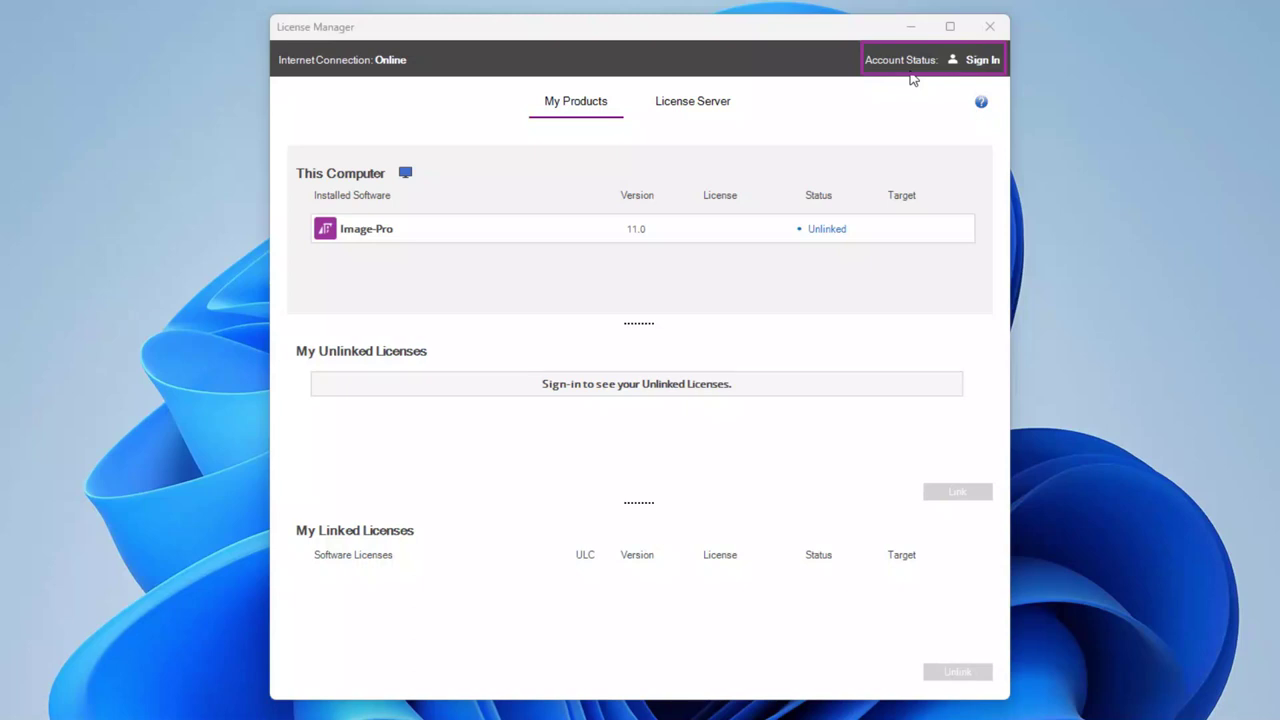
Sign in to License Manager with the account e-mail and password, then dismiss the info popup
{"action": "left_click", "coordinate": [981, 62]}
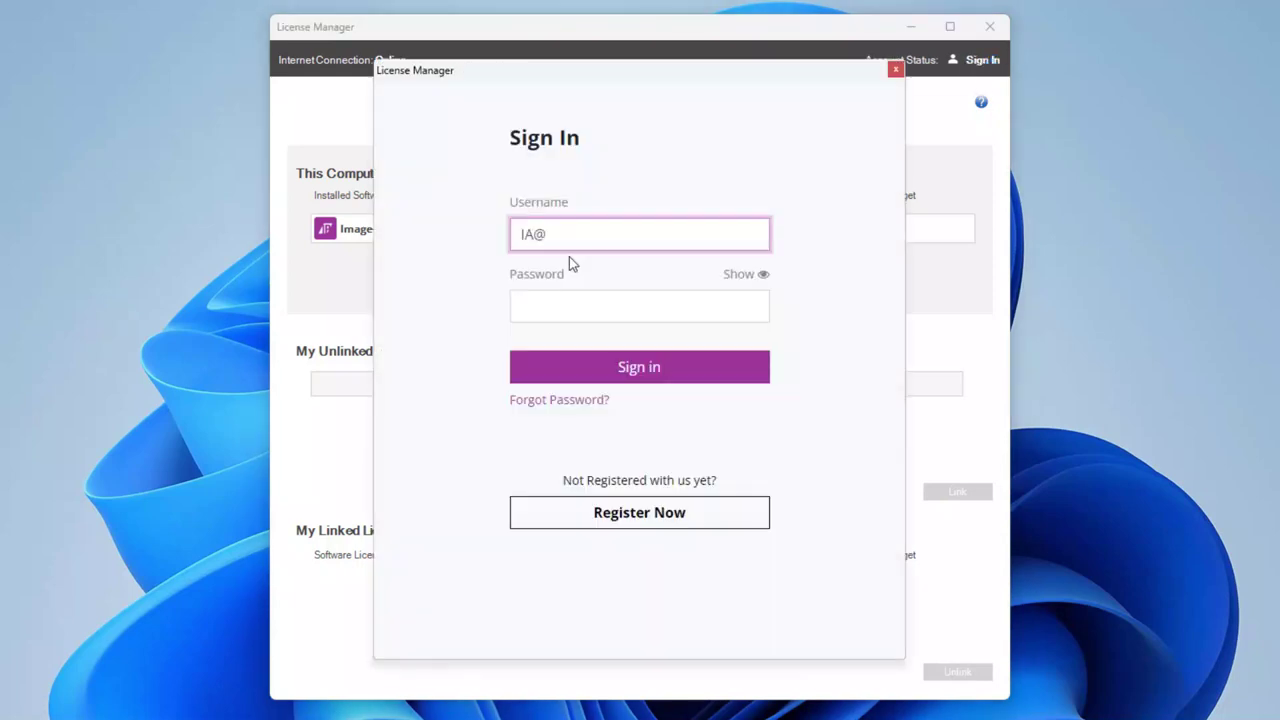
{"action": "left_click", "coordinate": [640, 302]}
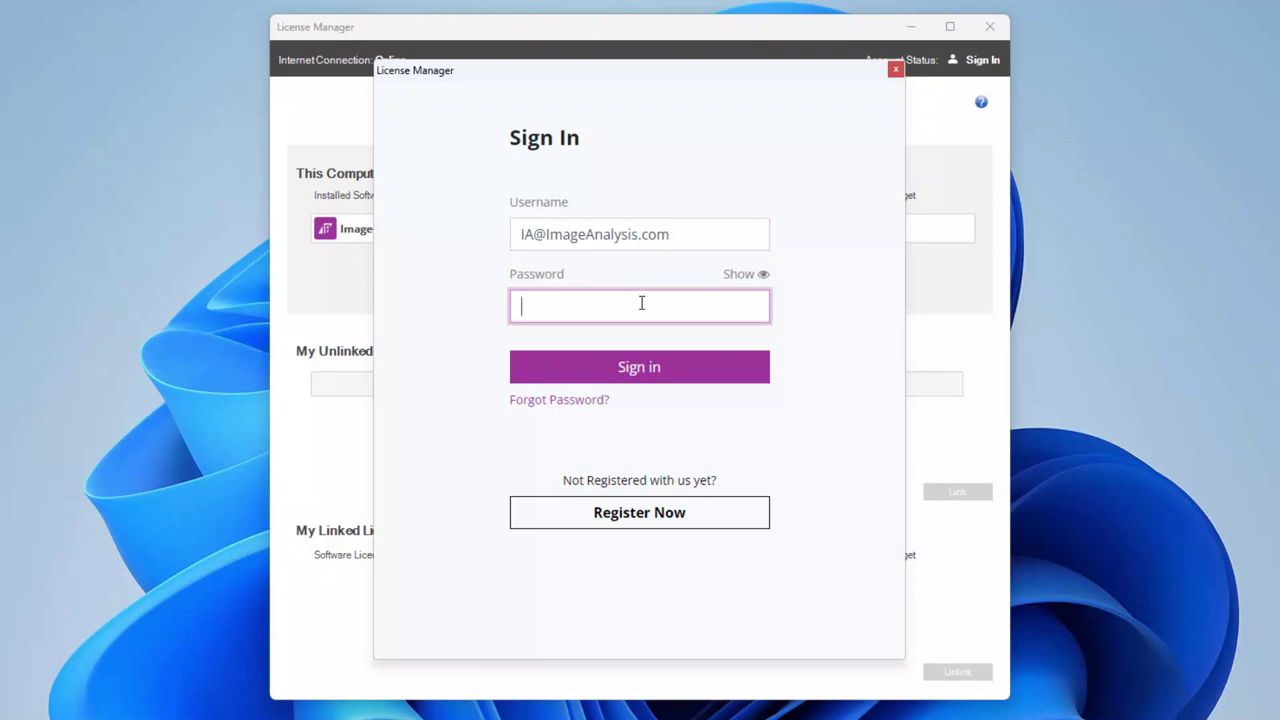
{"action": "type", "text": "•••••"}
{"action": "left_click", "coordinate": [679, 380]}
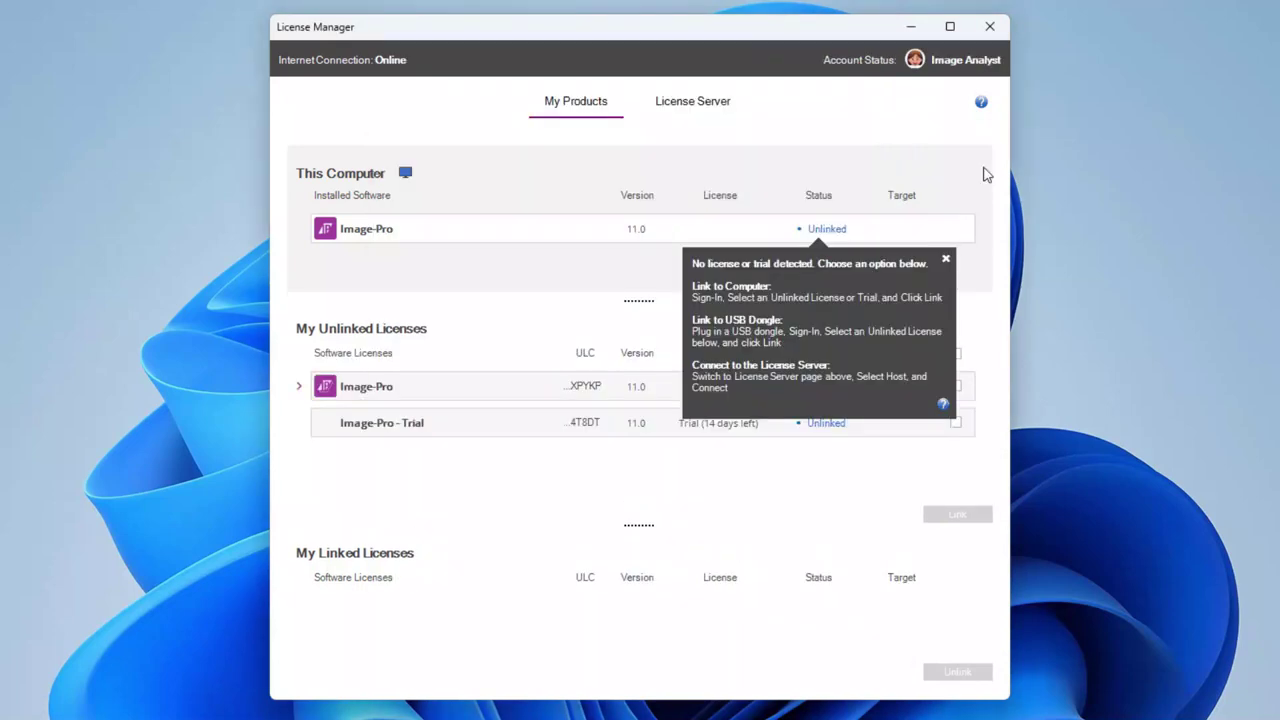
{"action": "left_click", "coordinate": [945, 259]}
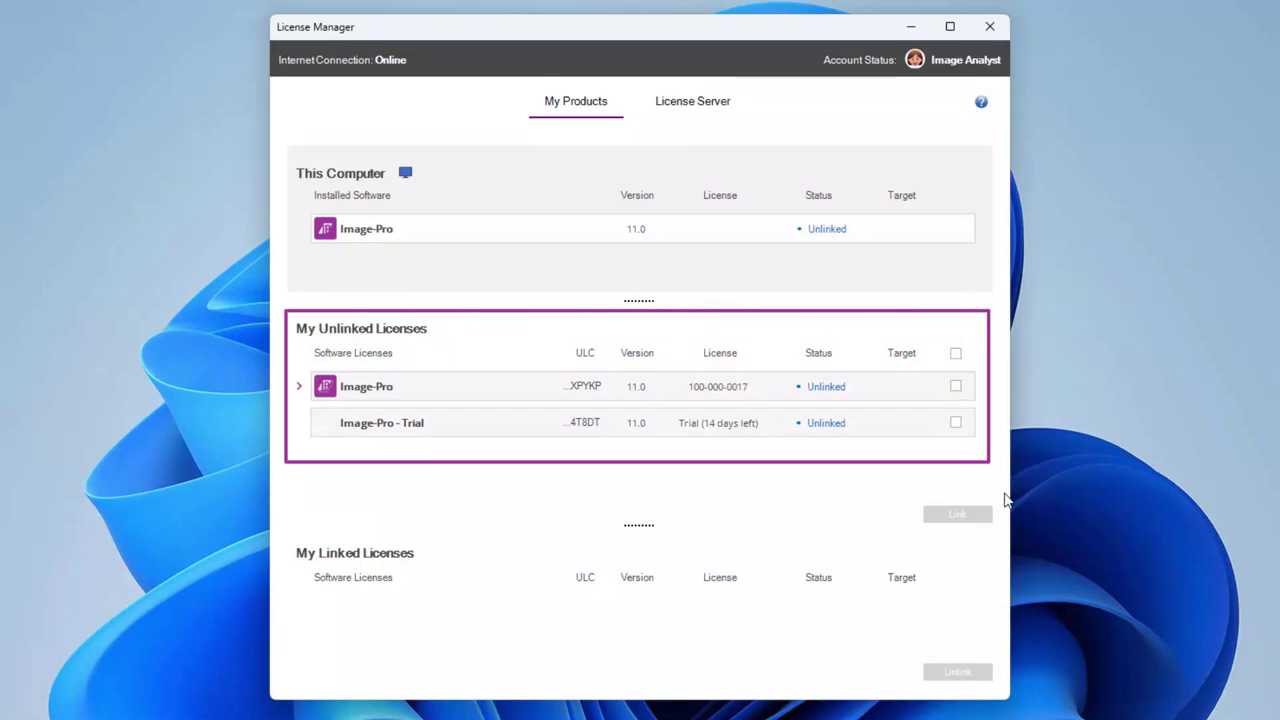
Select the Image-Pro 11.0 licence and link it to This Computer
{"action": "left_click", "coordinate": [1139, 416]}
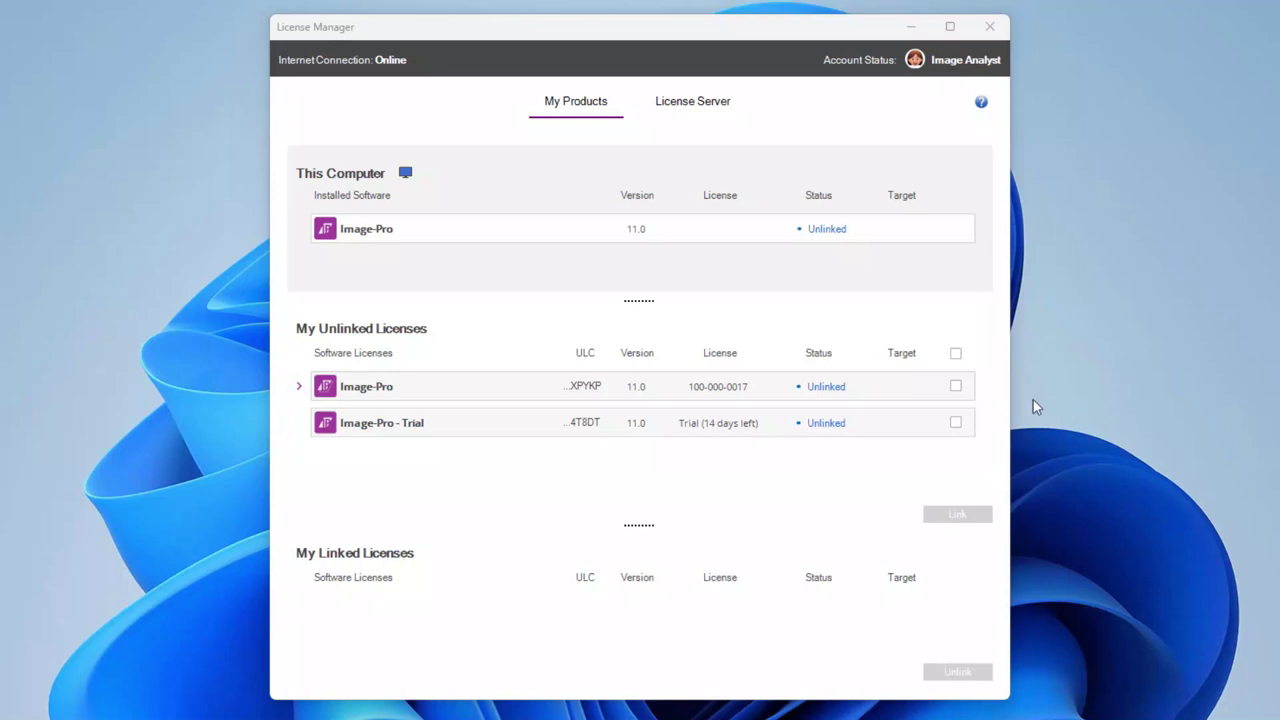
{"action": "left_click", "coordinate": [956, 386]}
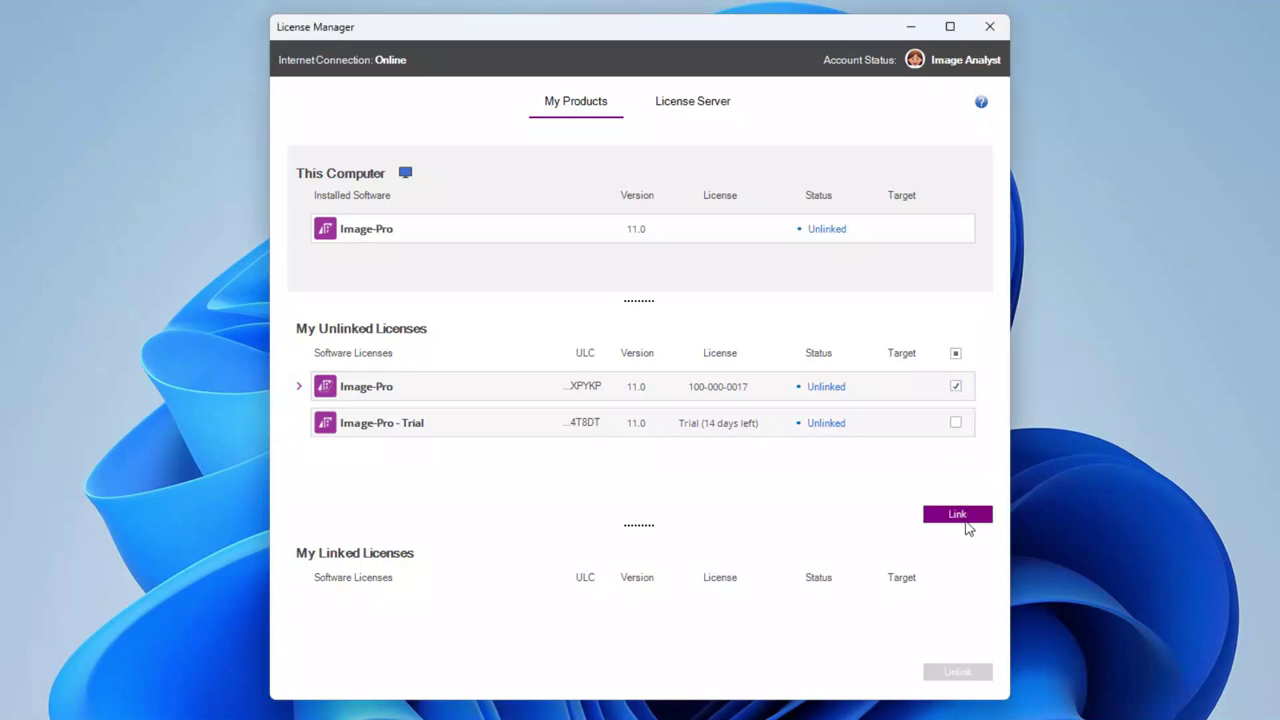
{"action": "left_click", "coordinate": [962, 517]}
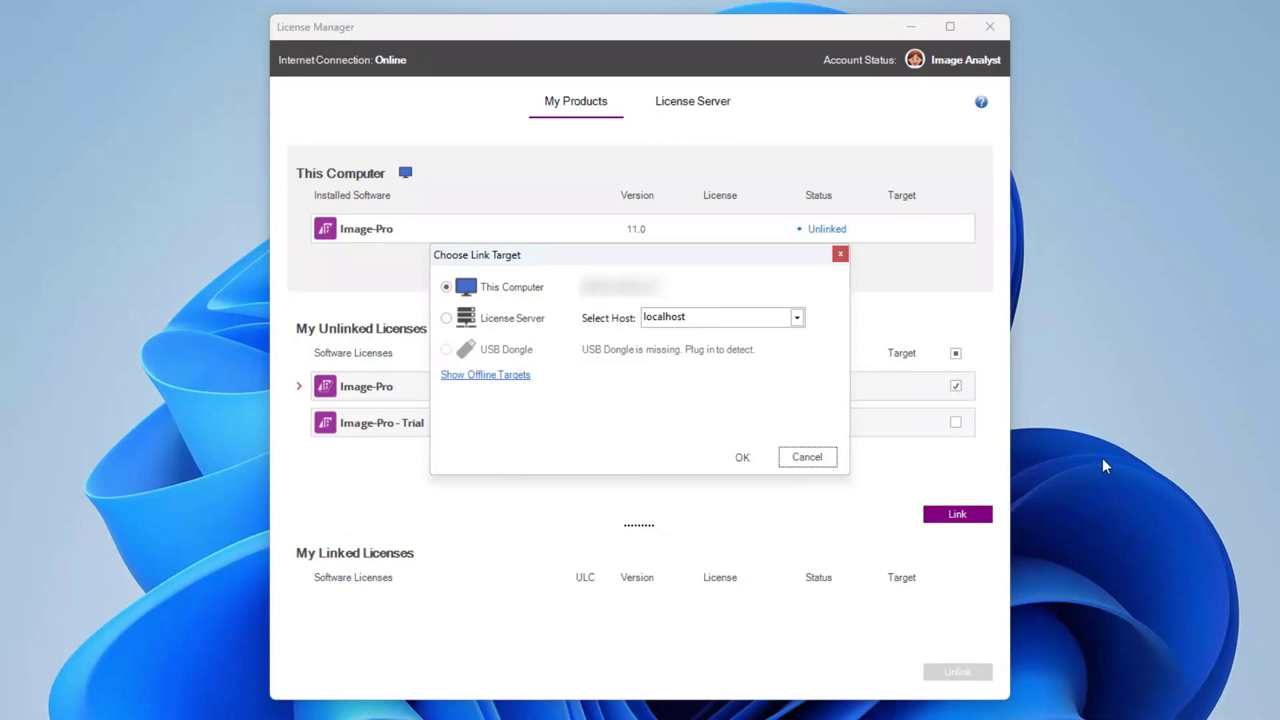
{"action": "left_click", "coordinate": [740, 458]}
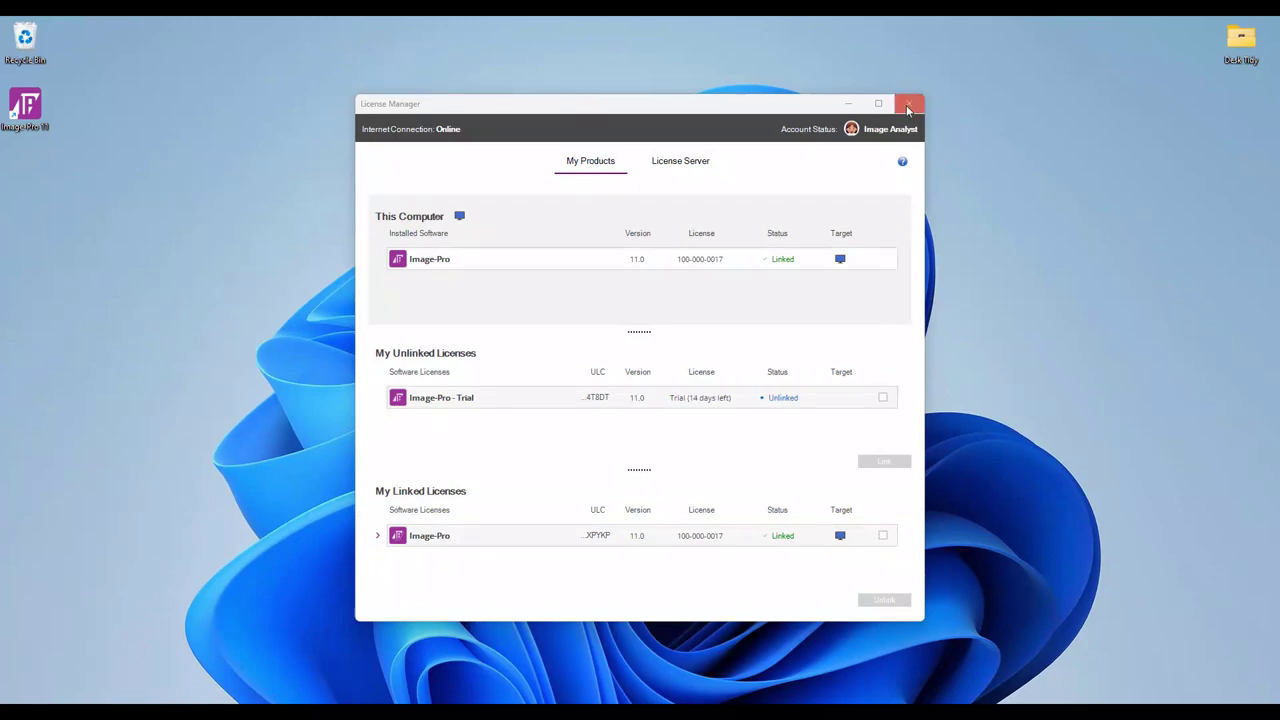
Close License Manager, launch Image-Pro 11, check its Linked licence status, and view About Image-Pro
{"action": "left_click", "coordinate": [908, 106]}
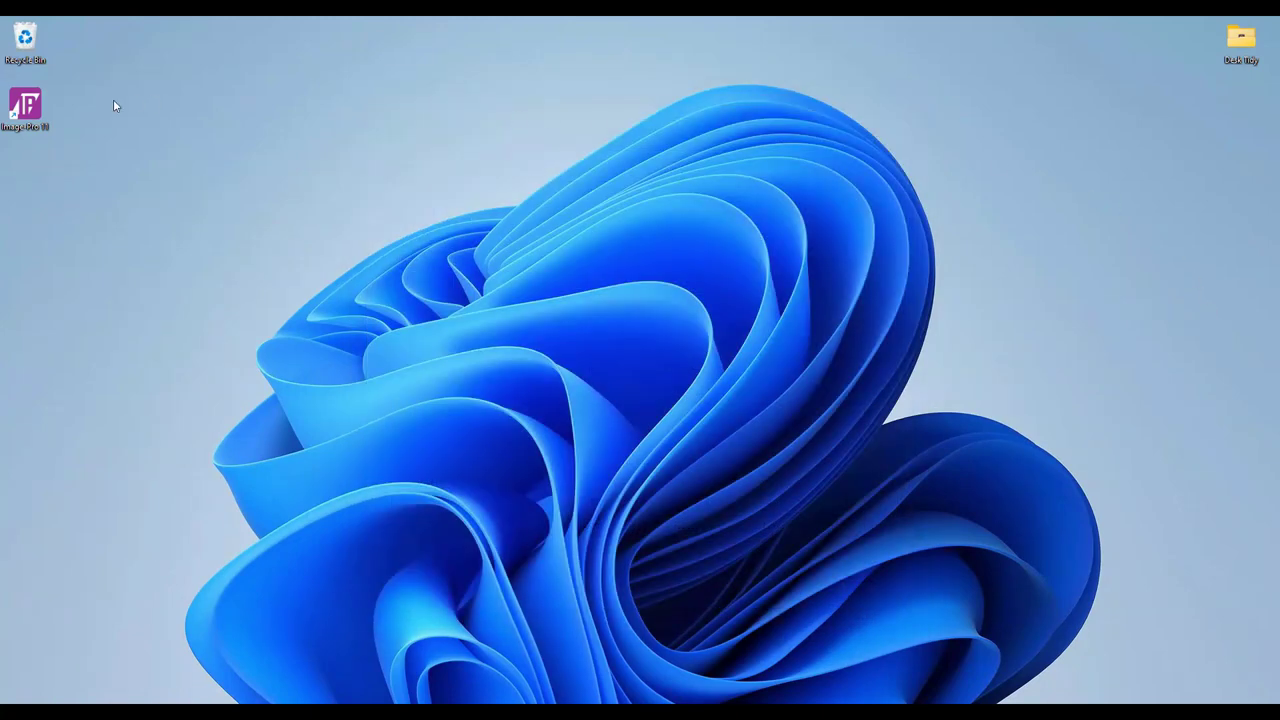
{"action": "double_click", "coordinate": [25, 104]}
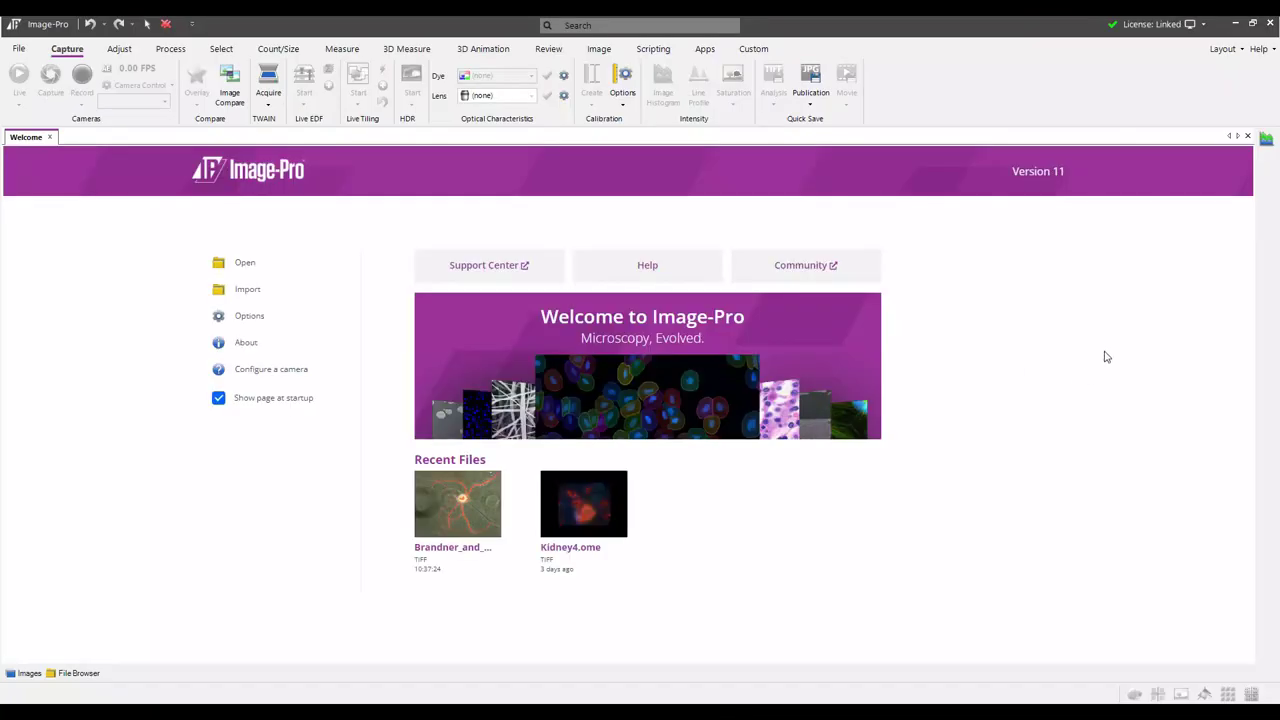
{"action": "left_click", "coordinate": [1205, 29]}
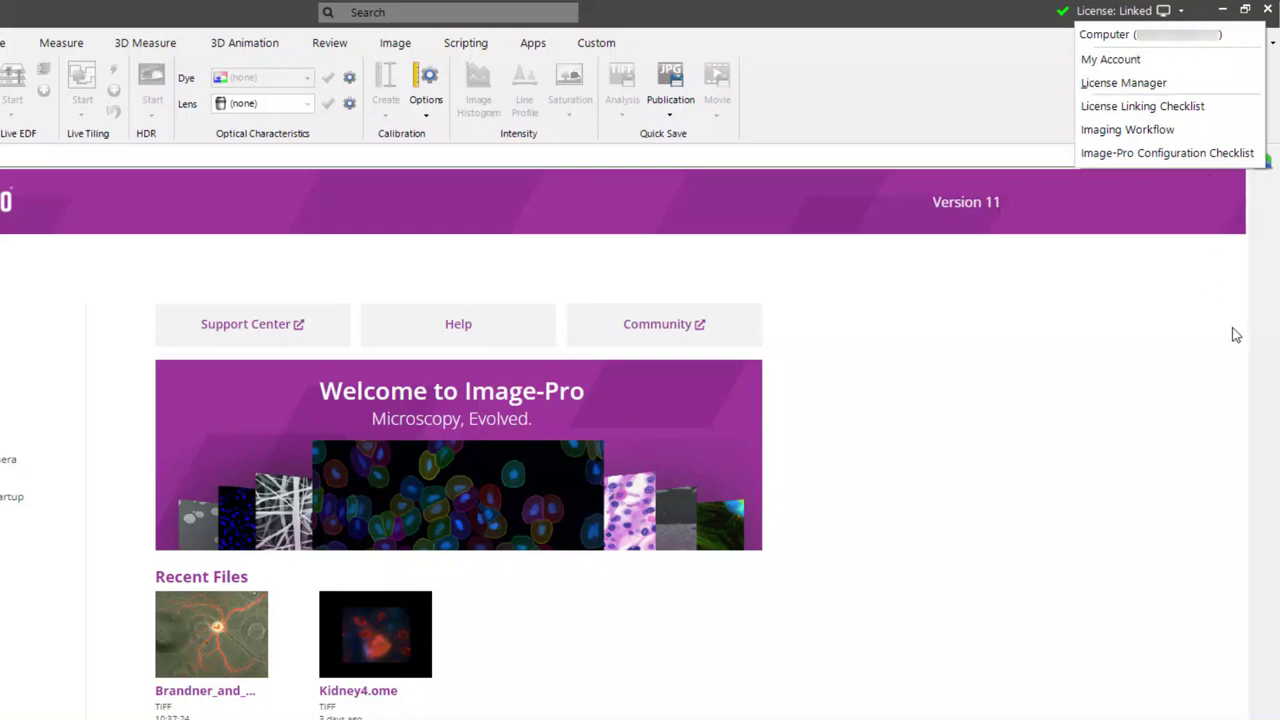
{"action": "left_click", "coordinate": [1264, 290]}
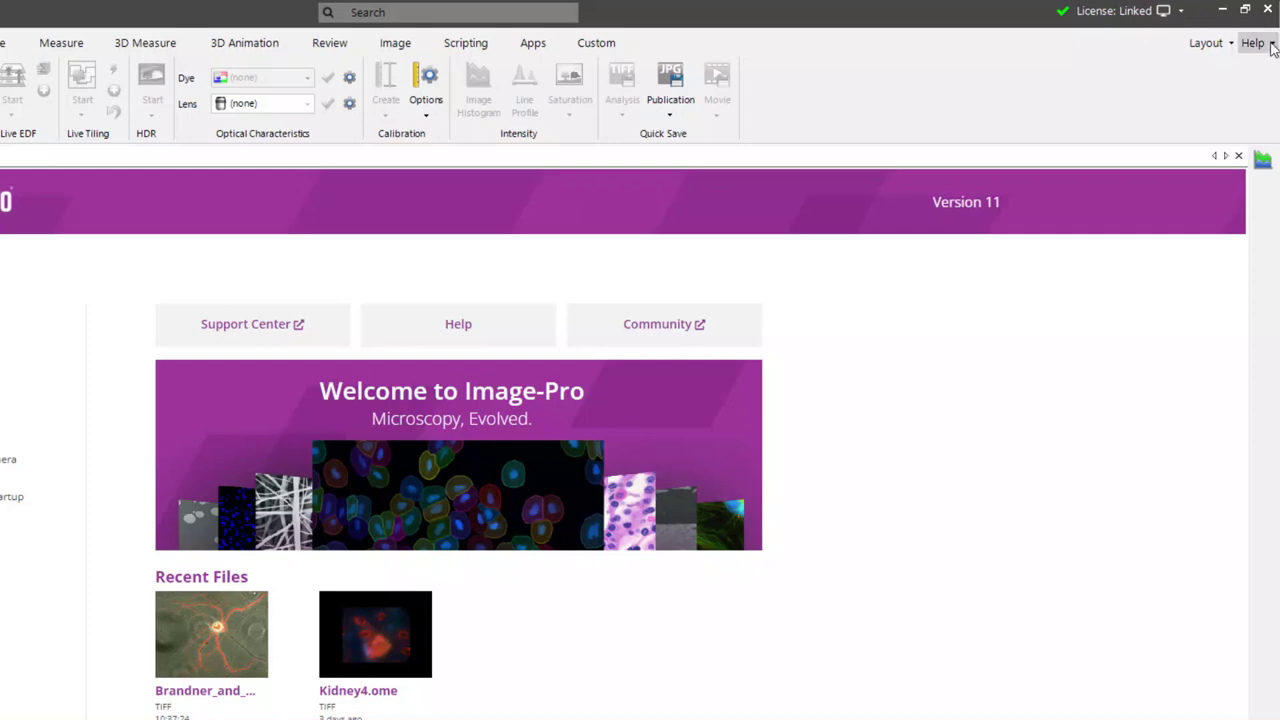
{"action": "left_click", "coordinate": [1253, 43]}
{"action": "left_click", "coordinate": [1250, 311]}
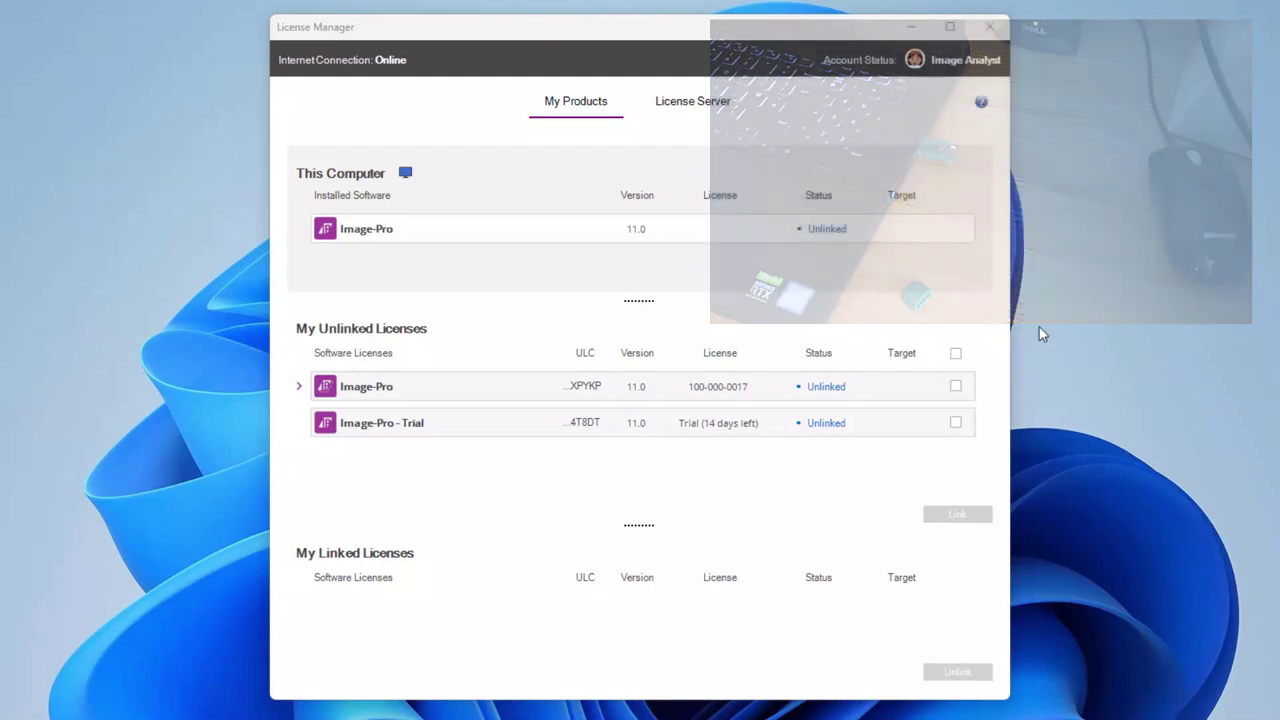
Select the Image-Pro 11.0 licence and link it to the USB Dongle target
{"action": "left_click", "coordinate": [955, 387]}
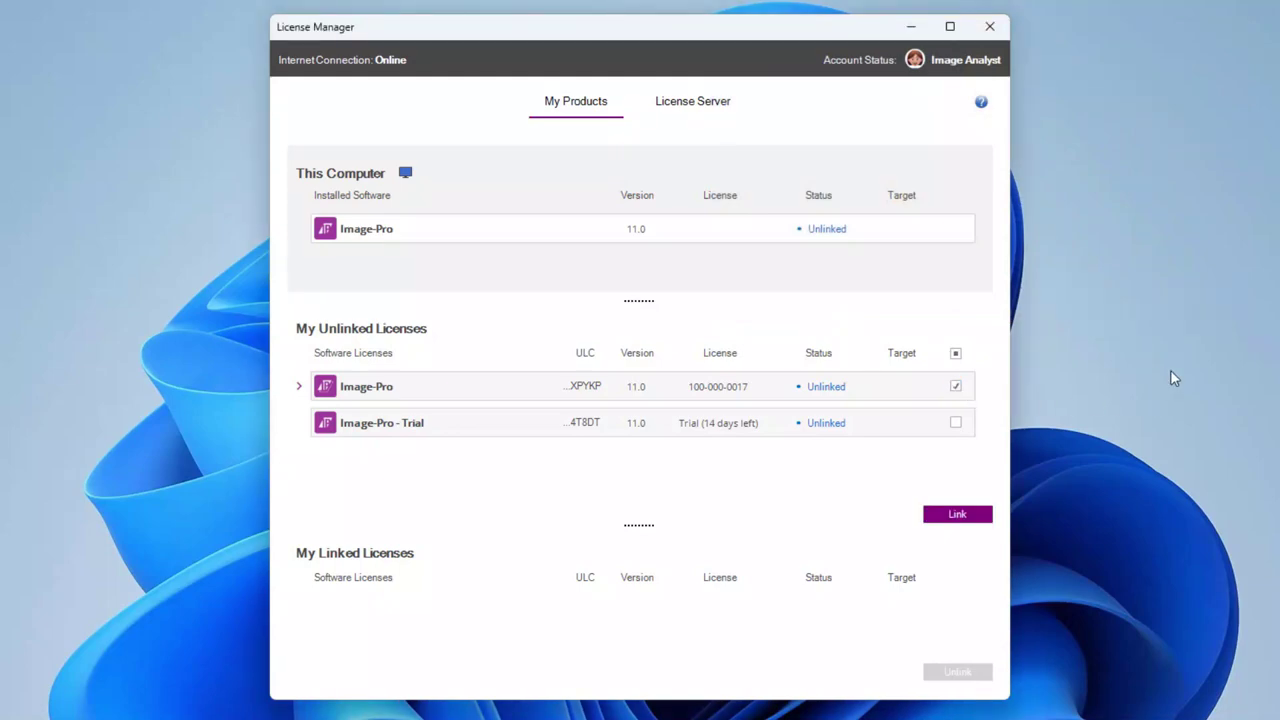
{"action": "left_click", "coordinate": [960, 516]}
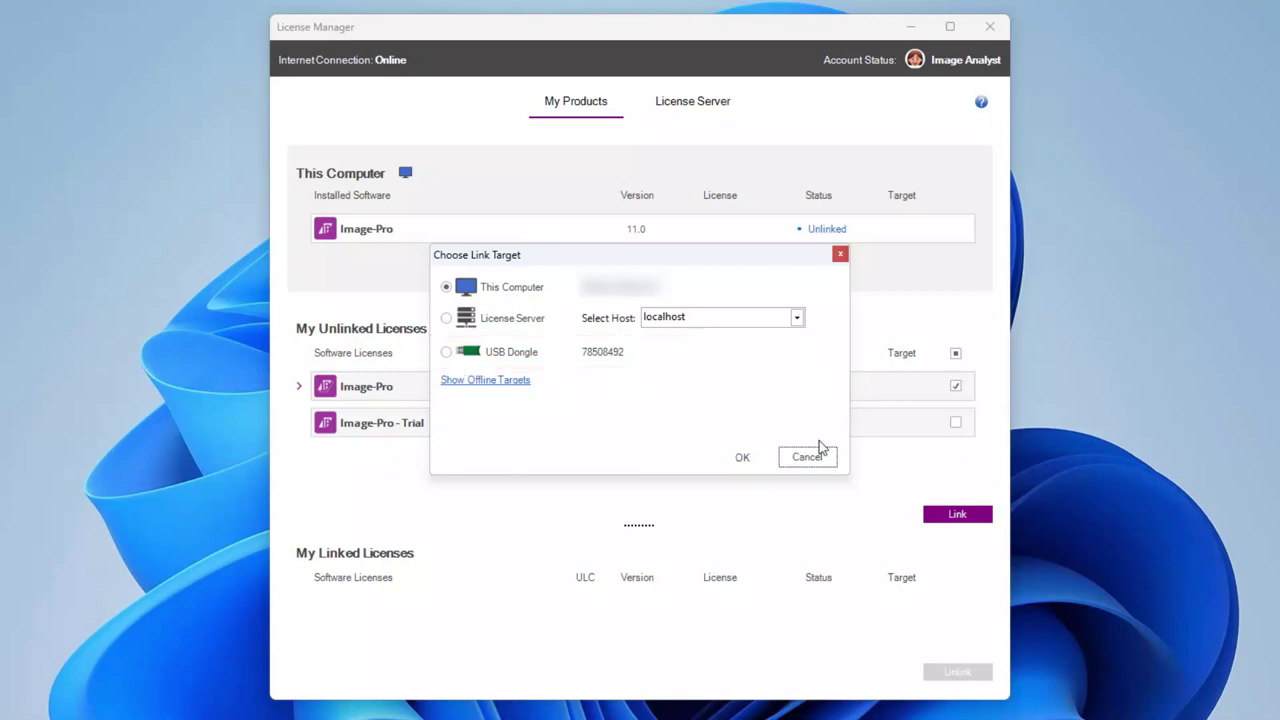
{"action": "left_click", "coordinate": [448, 356]}
{"action": "left_click", "coordinate": [737, 457]}
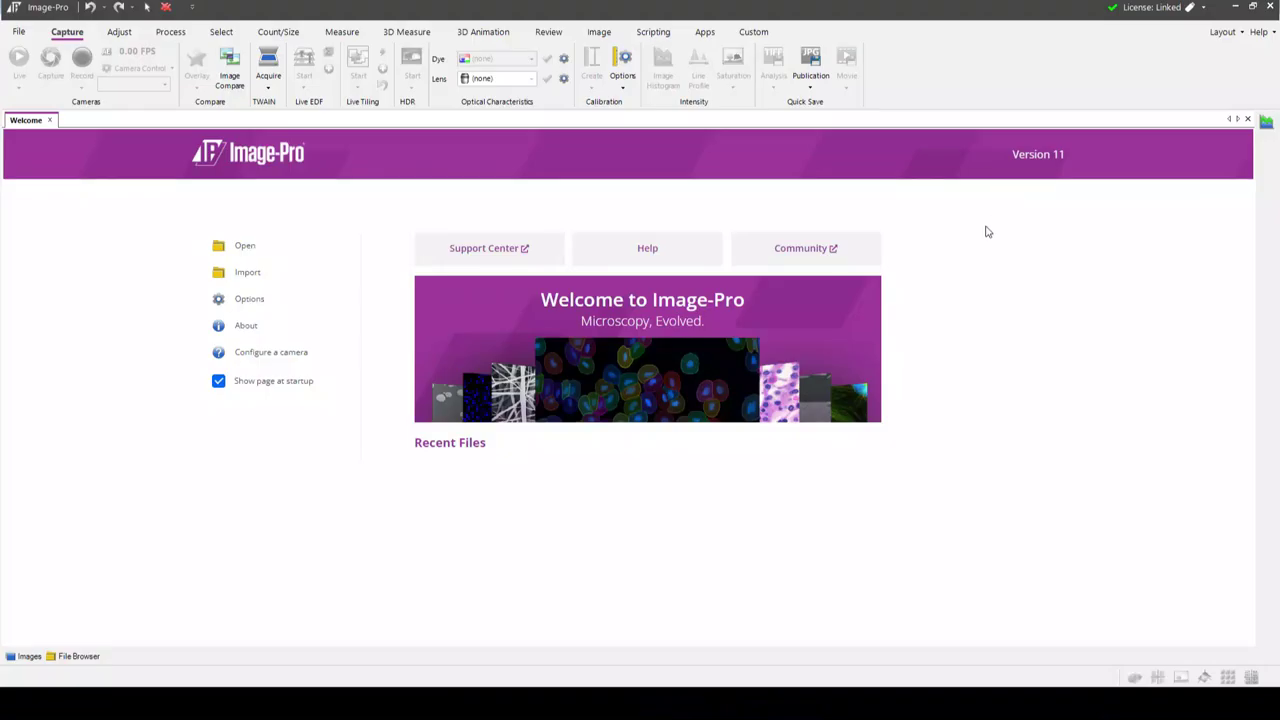
Open Image-Pro's License: Linked list to confirm the USB Dongle entry
{"action": "left_click", "coordinate": [1202, 8]}
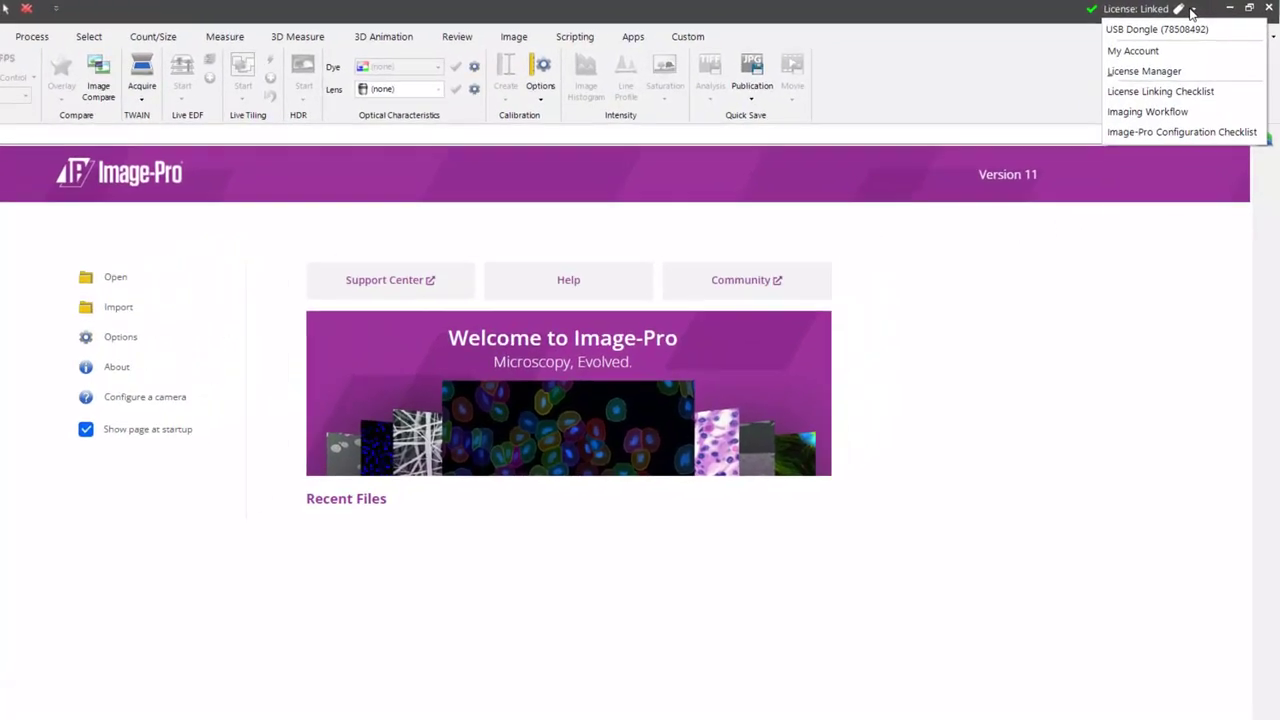